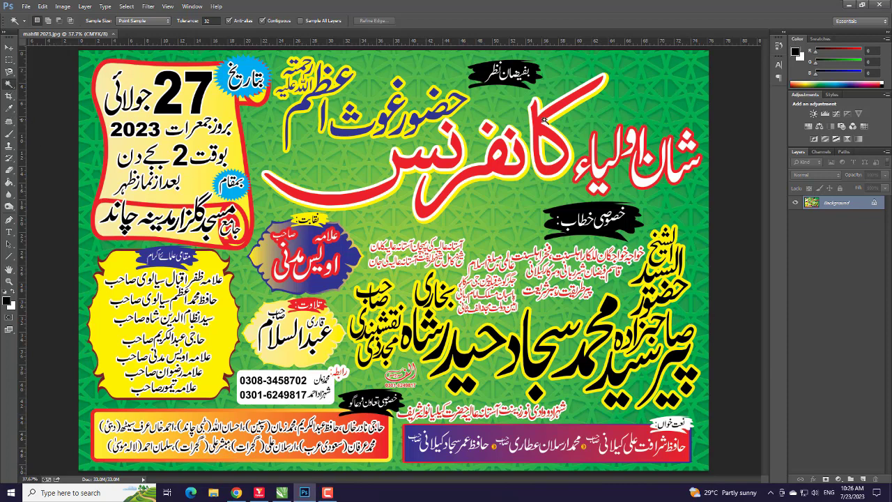
Add the remaining red کانفرنس headline letters to the selection and copy-paste them onto Layer 1.
{"action": "scroll", "coordinate": [545, 120], "scroll_direction": "up", "scroll_amount": 3}
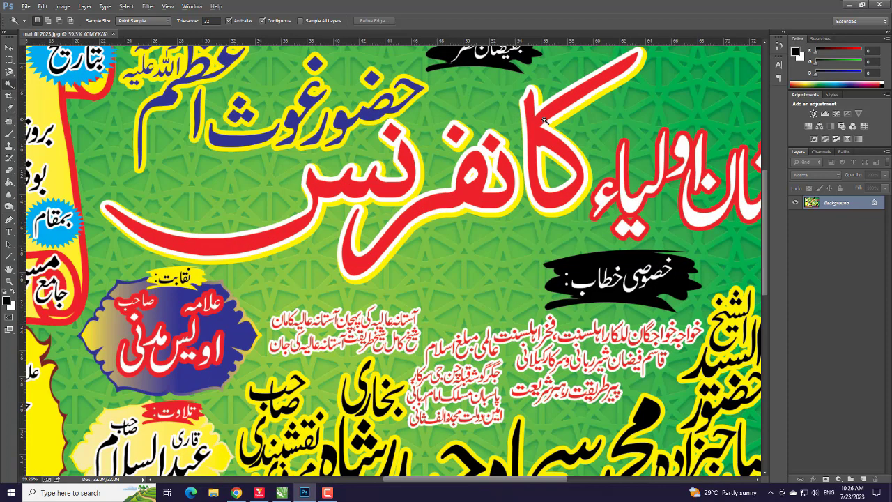
{"action": "left_click", "coordinate": [501, 162], "text": "shift"}
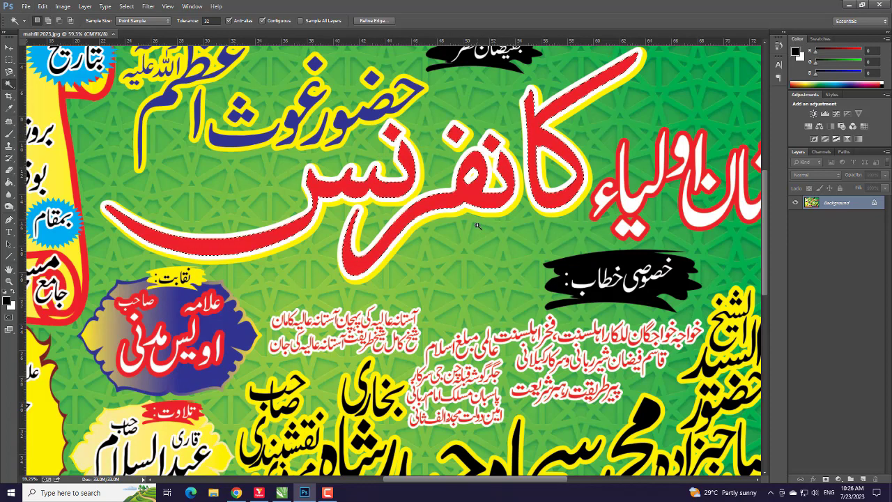
{"action": "left_click", "coordinate": [42, 6]}
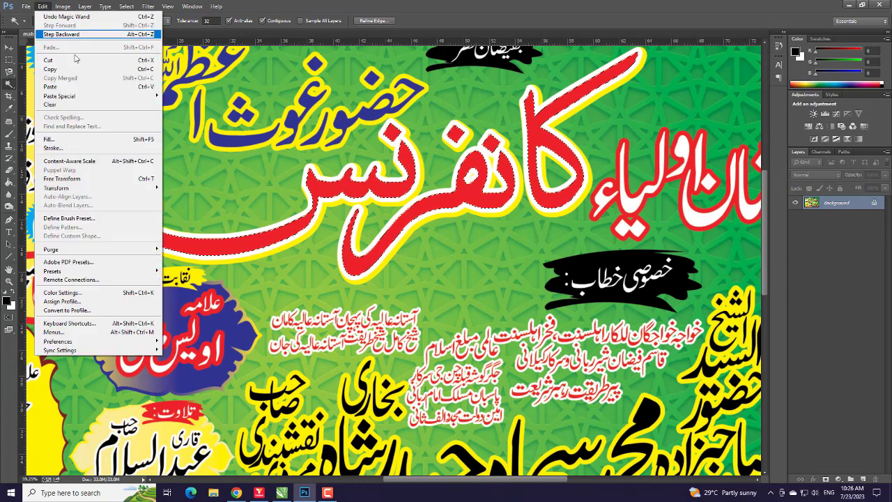
{"action": "left_click", "coordinate": [52, 69]}
{"action": "left_click", "coordinate": [42, 6]}
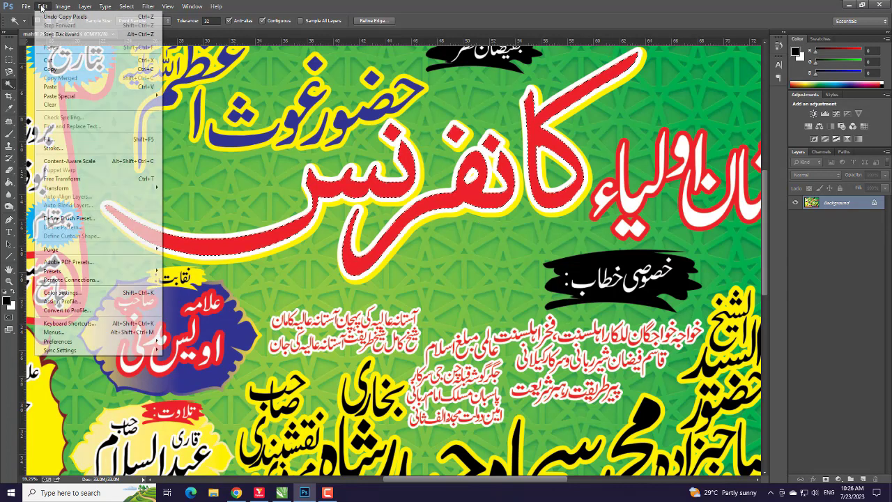
{"action": "left_click", "coordinate": [63, 87]}
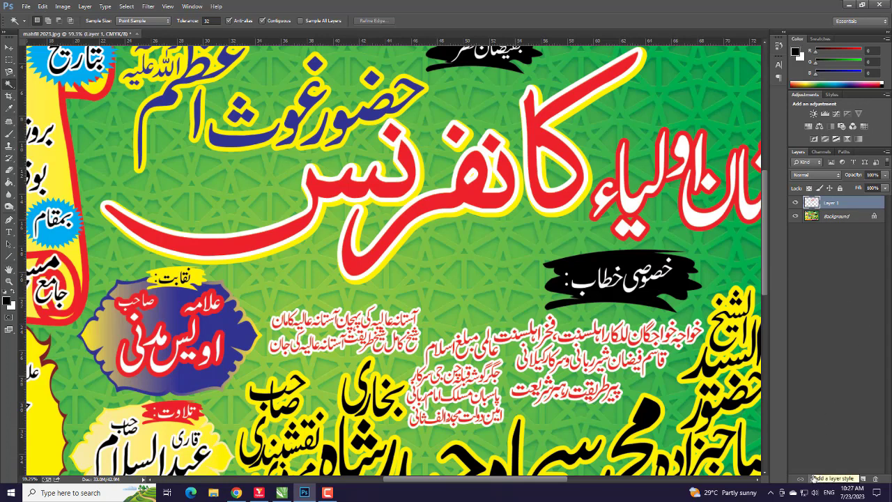
Give the headline layer a C0 M100 Y100 K0 red Color Overlay and enable Bevel & Emboss.
{"action": "left_click", "coordinate": [813, 478]}
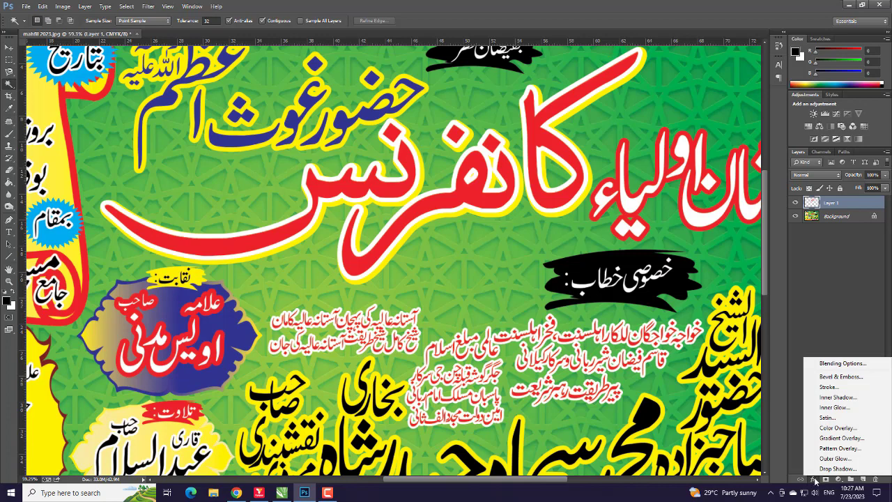
{"action": "left_click", "coordinate": [827, 427]}
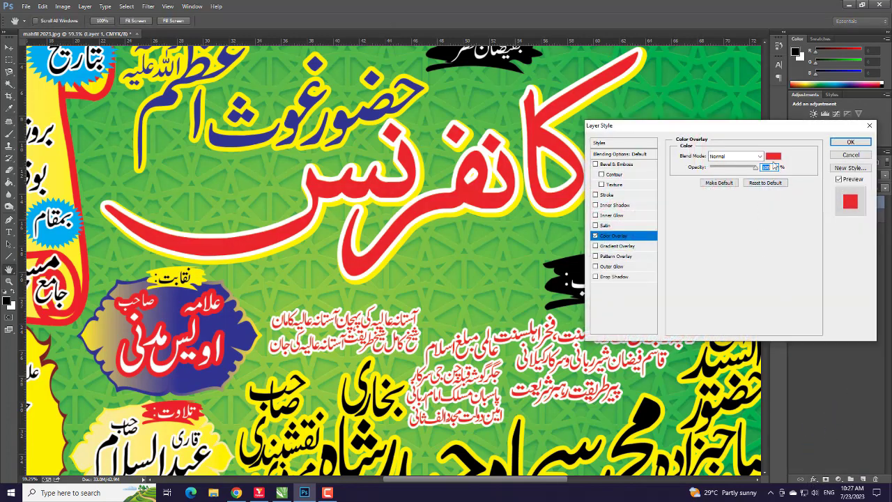
{"action": "left_click", "coordinate": [773, 155]}
{"action": "left_click_drag", "start_coordinate": [478, 110], "coordinate": [712, 190]}
{"action": "type", "text": "0"}
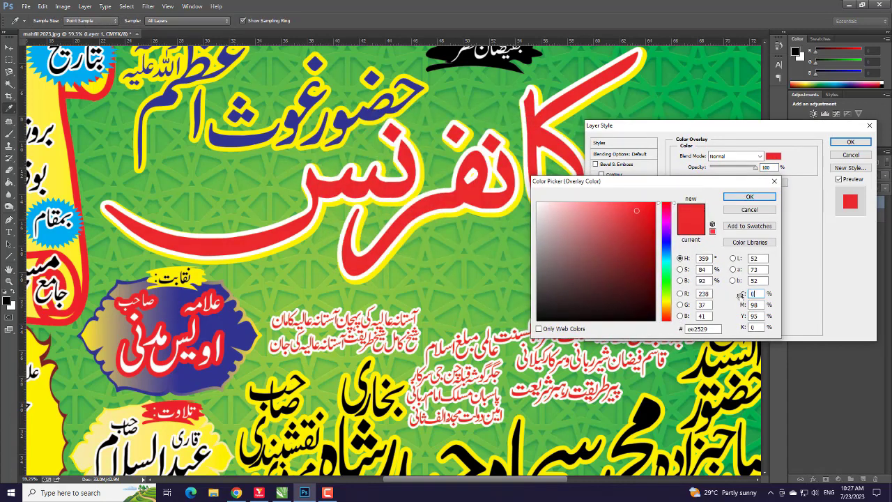
{"action": "key", "text": "Tab"}
{"action": "type", "text": "100"}
{"action": "key", "text": "Tab"}
{"action": "type", "text": "100"}
{"action": "key", "text": "Tab"}
{"action": "key", "text": "Return"}
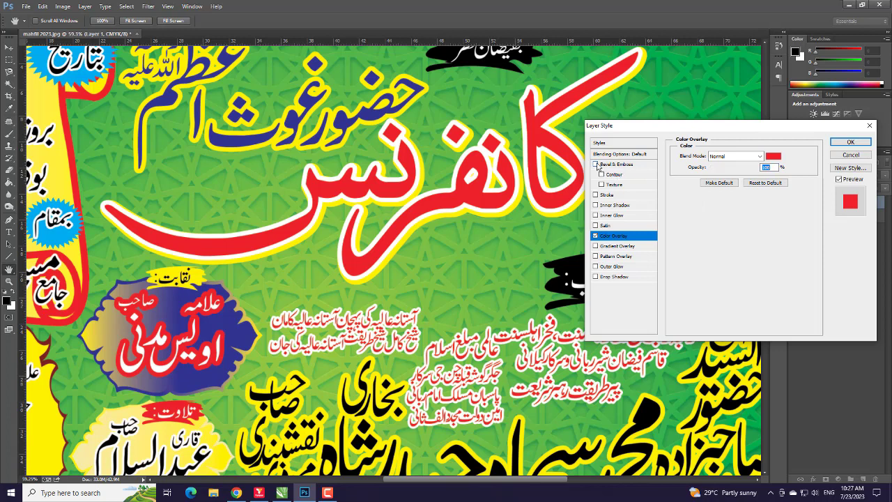
{"action": "left_click", "coordinate": [596, 165]}
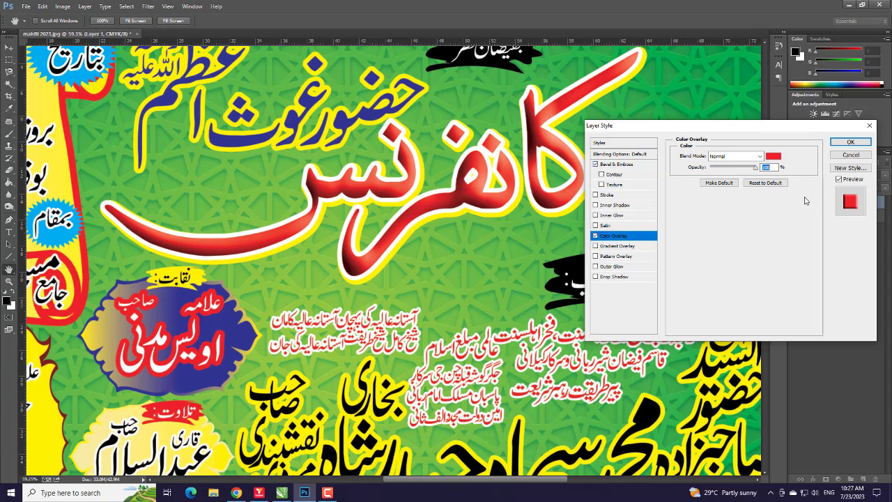
Set the headline bevel to angle 75°, altitude 75° and size 7 px, then apply the style.
{"action": "left_click", "coordinate": [622, 166]}
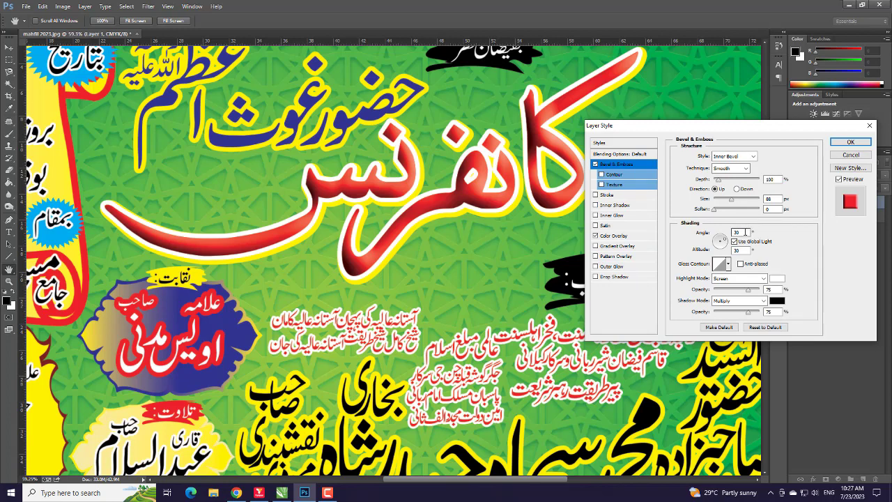
{"action": "left_click_drag", "start_coordinate": [745, 232], "coordinate": [729, 232]}
{"action": "type", "text": "75"}
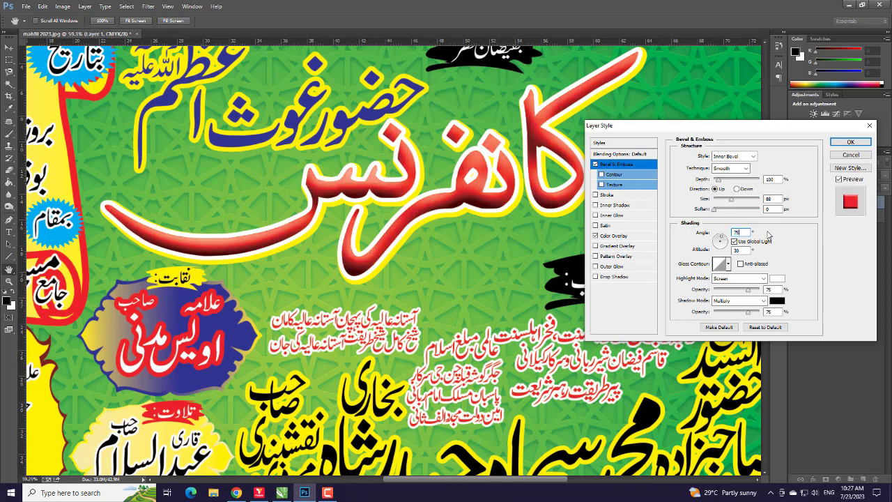
{"action": "left_click_drag", "start_coordinate": [744, 250], "coordinate": [719, 257]}
{"action": "type", "text": "75"}
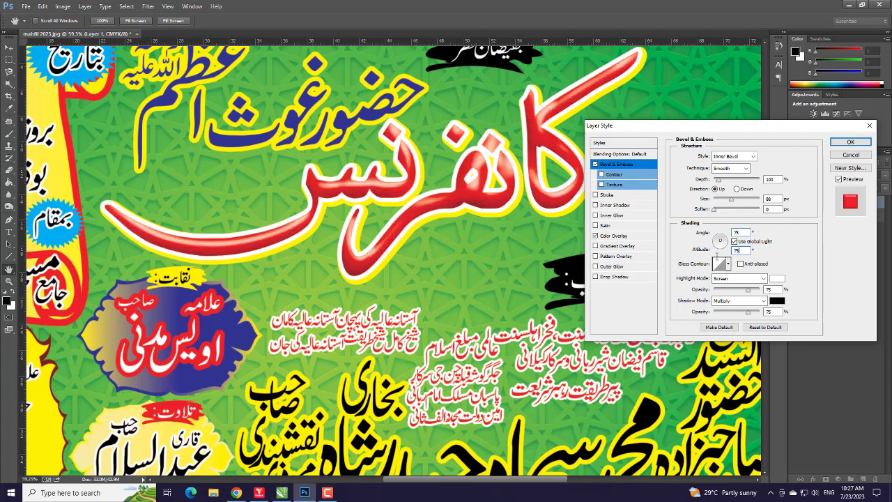
{"action": "left_click", "coordinate": [773, 209]}
{"action": "left_click_drag", "start_coordinate": [776, 198], "coordinate": [756, 199]}
{"action": "type", "text": "5"}
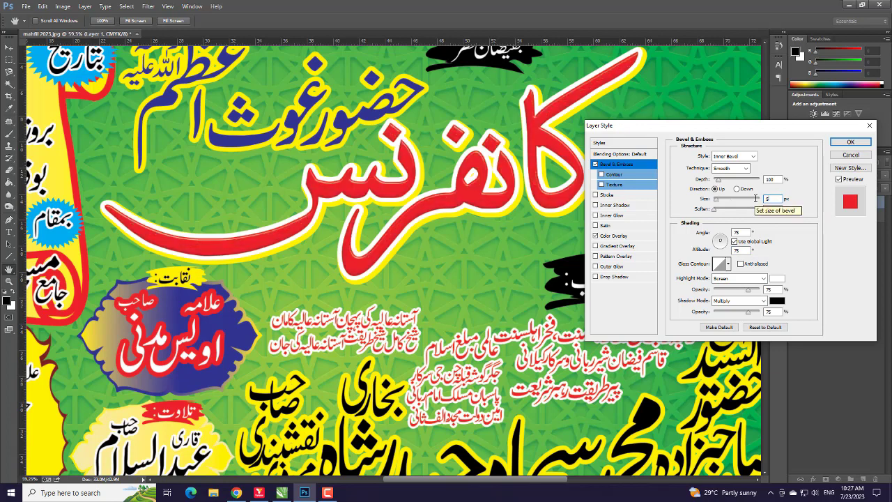
{"action": "double_click", "coordinate": [761, 200]}
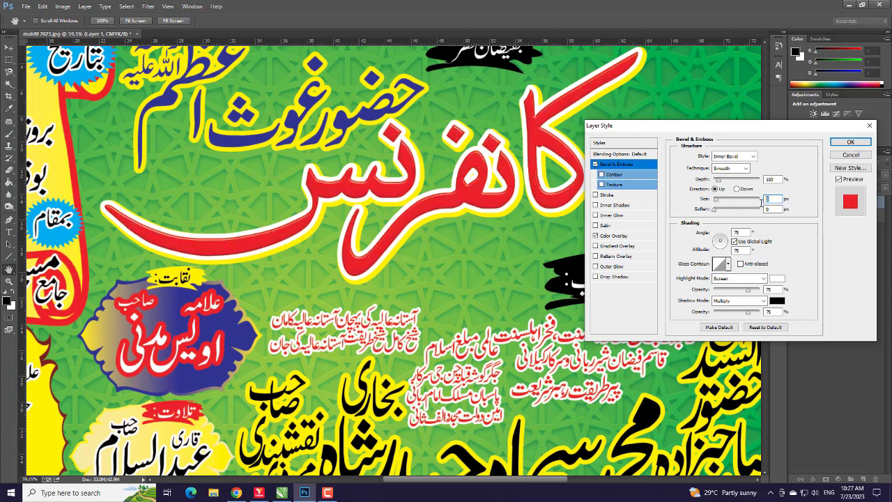
{"action": "type", "text": "7"}
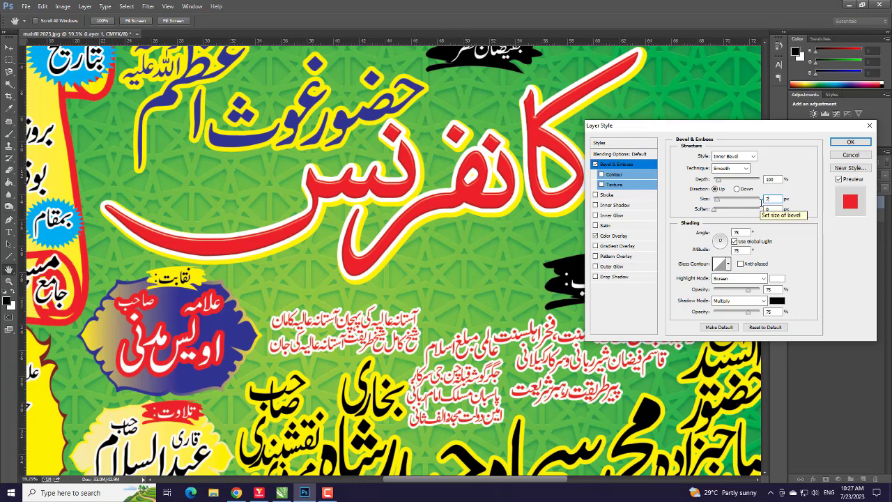
{"action": "left_click", "coordinate": [849, 144]}
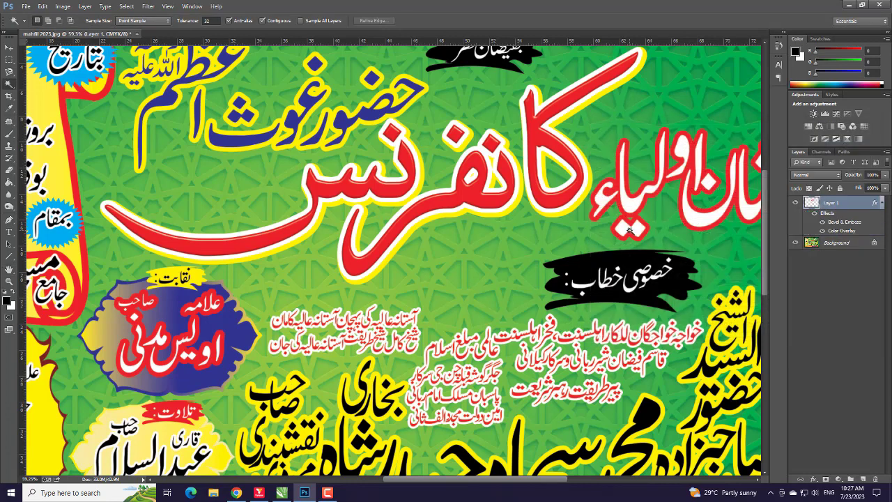
Magic Wand-select the white شان اولیاء letters on the Background and copy them to Layer 2.
{"action": "left_click", "coordinate": [838, 244]}
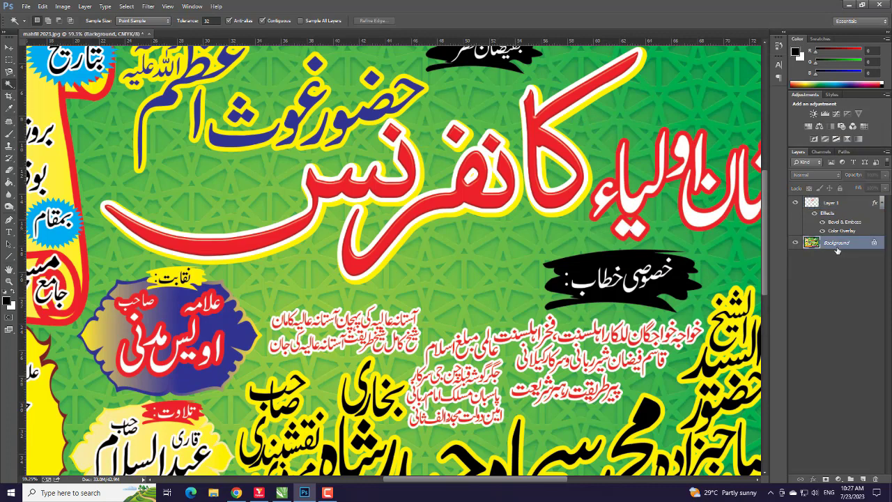
{"action": "left_click_drag", "start_coordinate": [654, 243], "coordinate": [534, 235]}
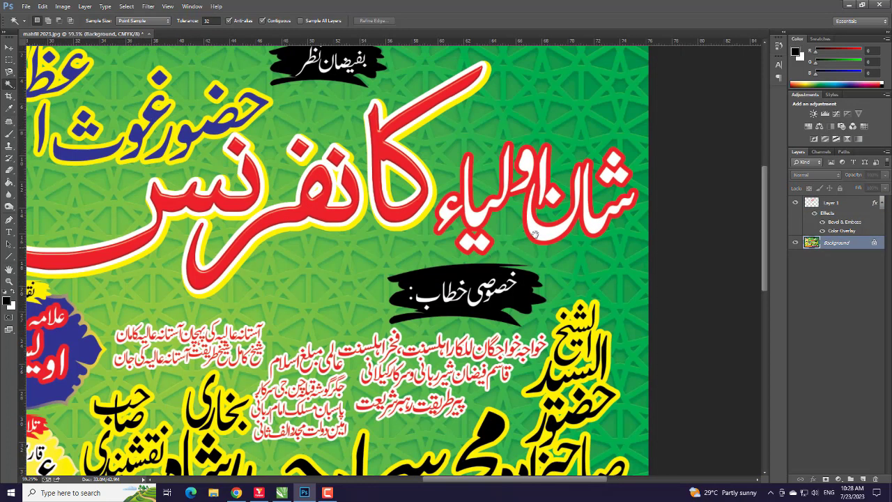
{"action": "left_click", "coordinate": [584, 223]}
{"action": "left_click", "coordinate": [611, 197], "text": "shift"}
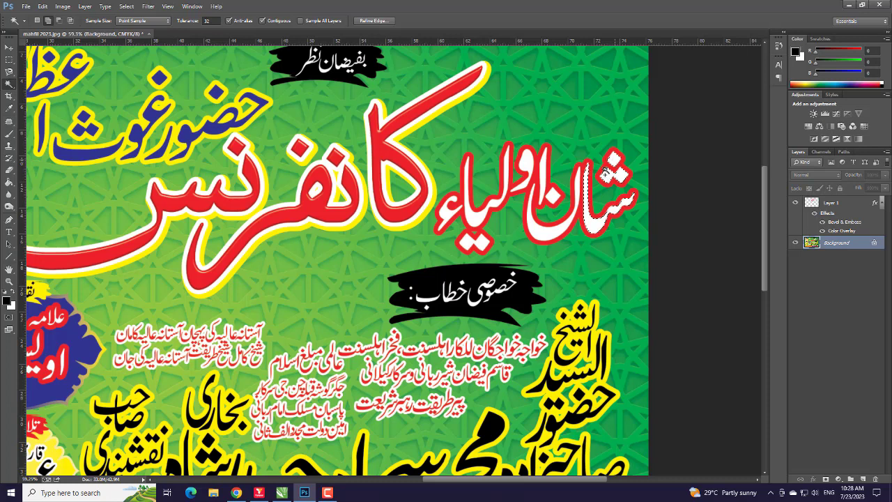
{"action": "left_click", "coordinate": [561, 223]}
{"action": "left_click", "coordinate": [547, 192]}
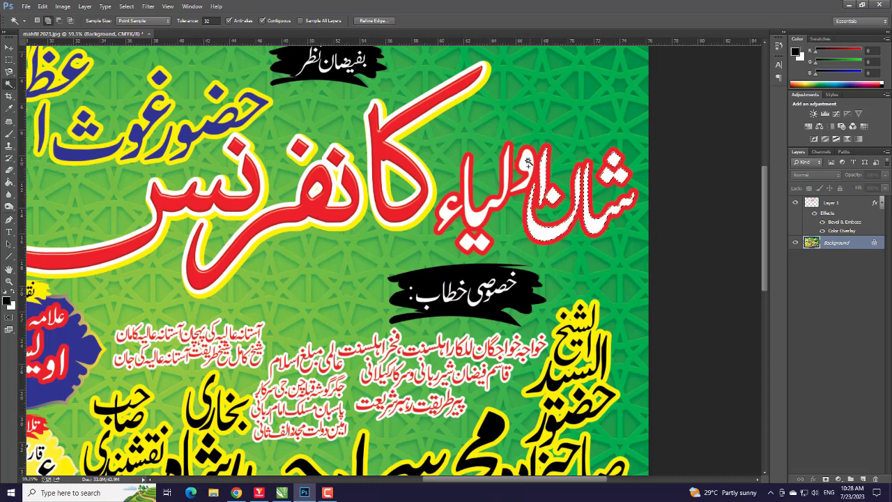
{"action": "left_click", "coordinate": [528, 162]}
{"action": "left_click", "coordinate": [509, 175]}
{"action": "left_click", "coordinate": [472, 188]}
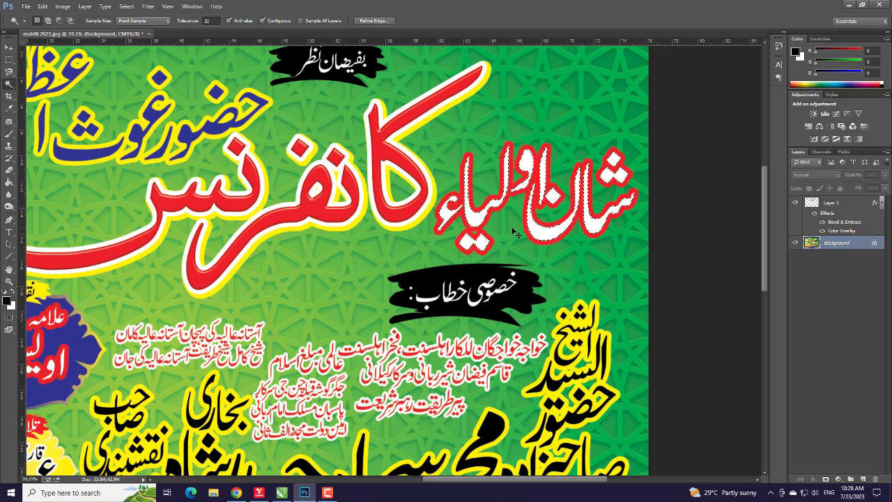
{"action": "key", "text": "ctrl+j"}
{"action": "left_click", "coordinate": [813, 479]}
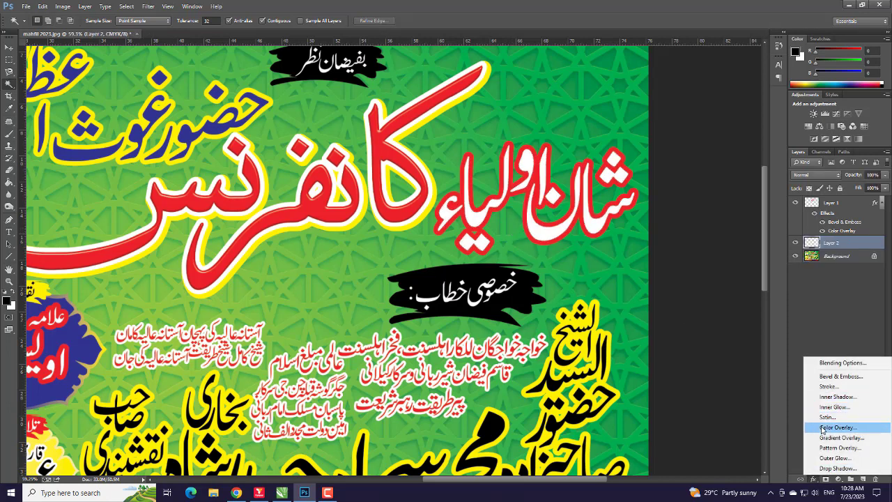
Give Layer 2 a white Color Overlay.
{"action": "left_click", "coordinate": [826, 427]}
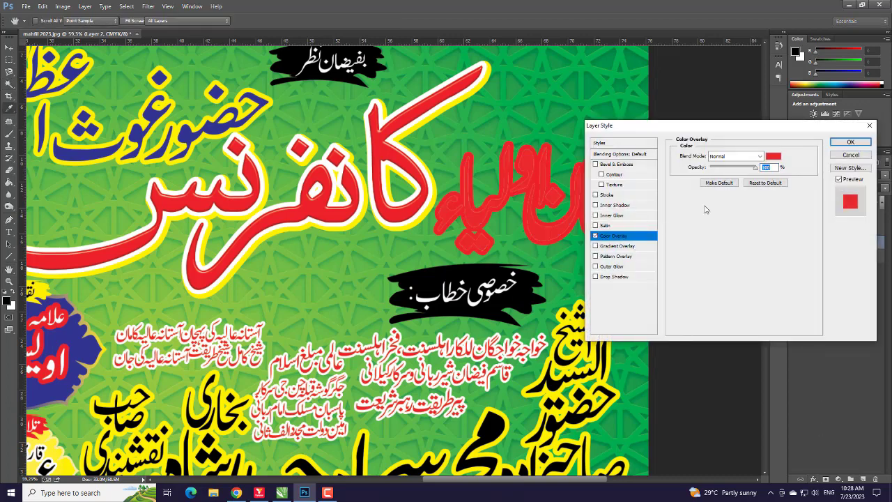
{"action": "left_click", "coordinate": [772, 157]}
{"action": "left_click", "coordinate": [536, 205]}
{"action": "left_click", "coordinate": [738, 199]}
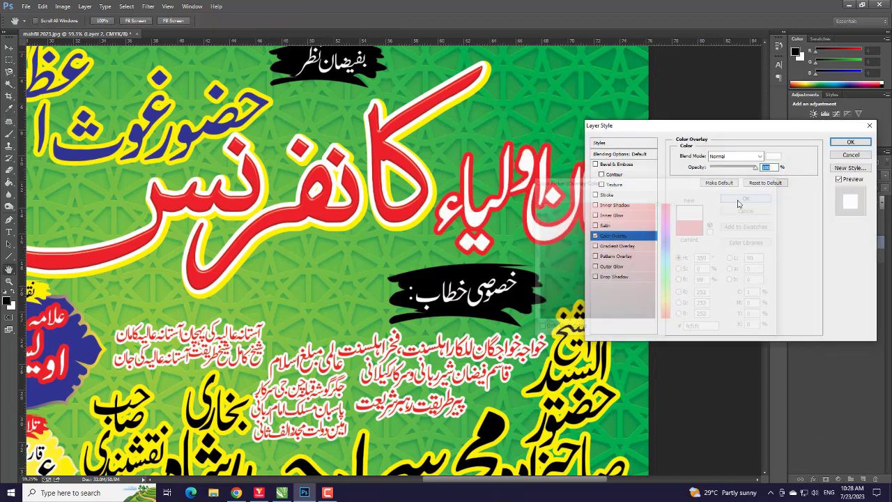
{"action": "left_click_drag", "start_coordinate": [723, 132], "coordinate": [787, 186]}
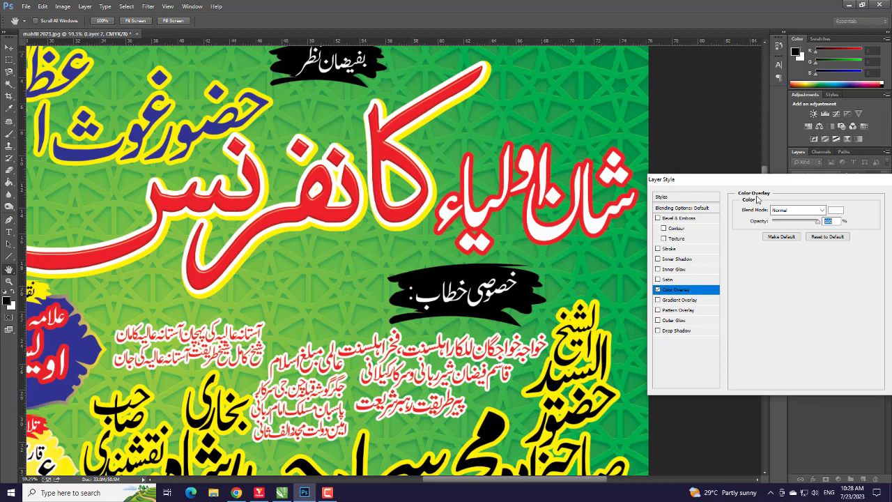
Add a 5 px Bevel & Emboss to Layer 2 and apply the style.
{"action": "left_click", "coordinate": [693, 219]}
{"action": "double_click", "coordinate": [834, 253]}
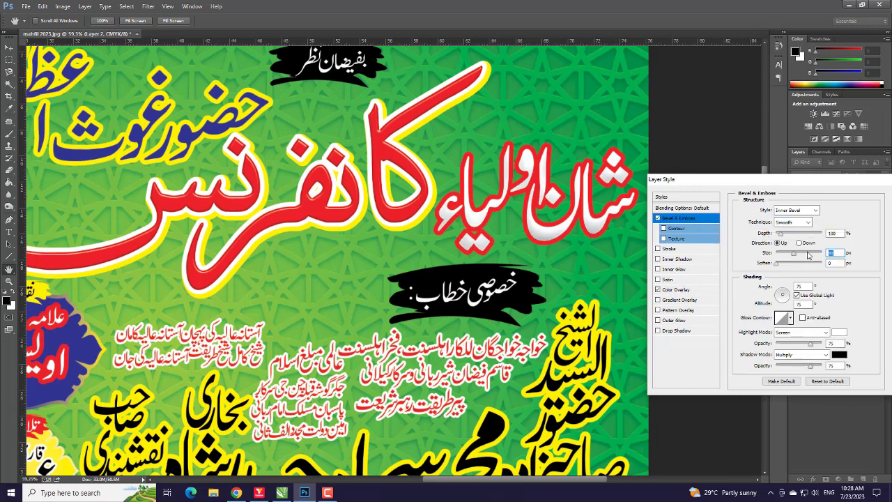
{"action": "type", "text": "5"}
{"action": "key", "text": "Tab"}
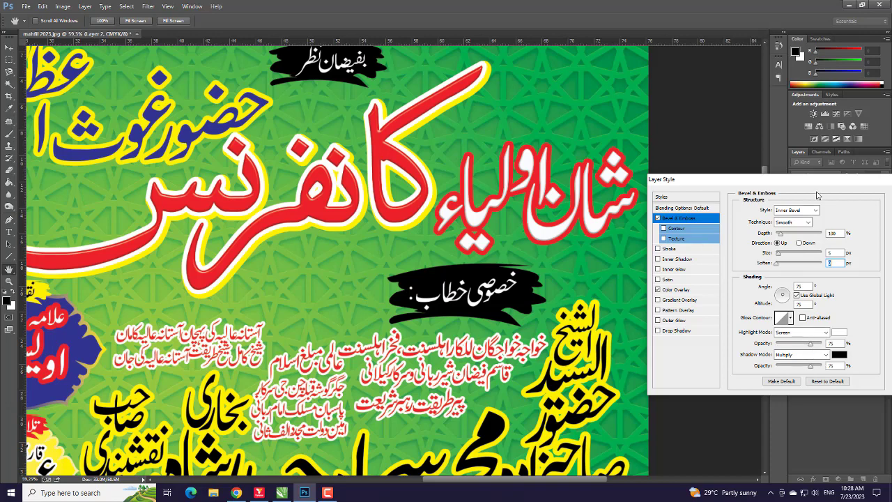
{"action": "left_click_drag", "start_coordinate": [820, 180], "coordinate": [699, 178]}
{"action": "left_click", "coordinate": [790, 194]}
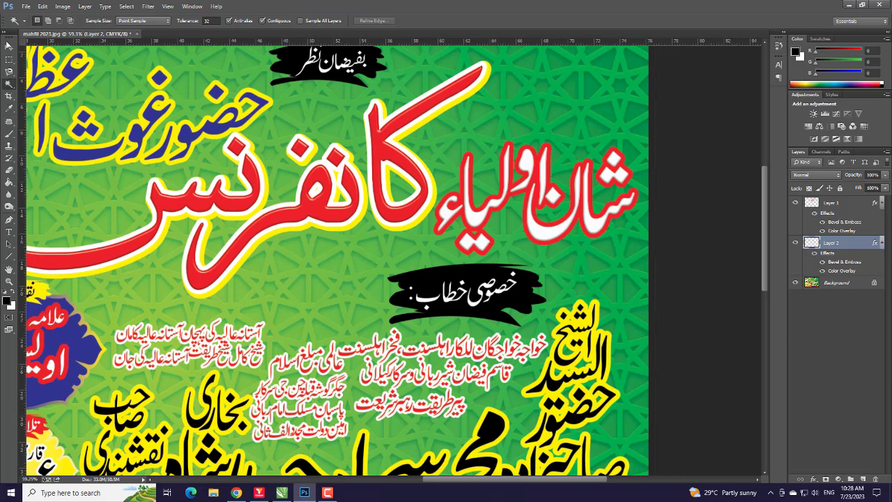
{"action": "left_click", "coordinate": [9, 46]}
On the Background layer, Magic Wand-select the blue subheading lettering, including the word اعظم.
{"action": "left_click", "coordinate": [835, 285]}
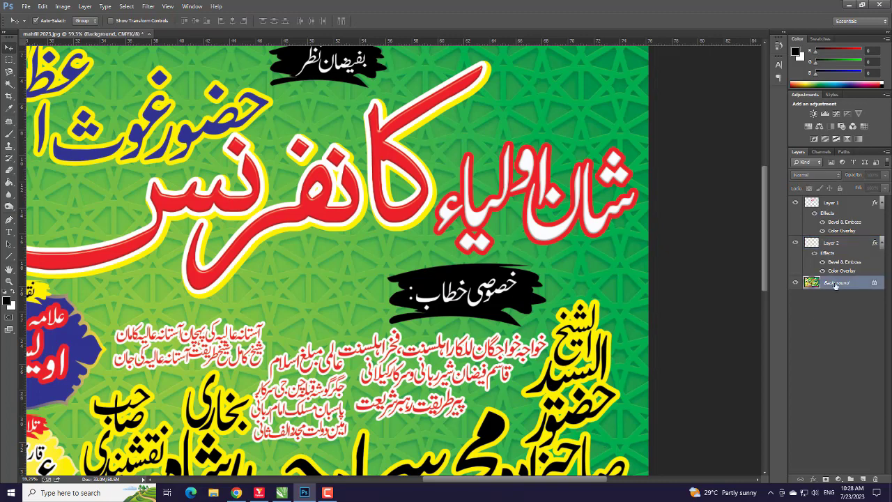
{"action": "left_click_drag", "start_coordinate": [553, 482], "coordinate": [511, 485]}
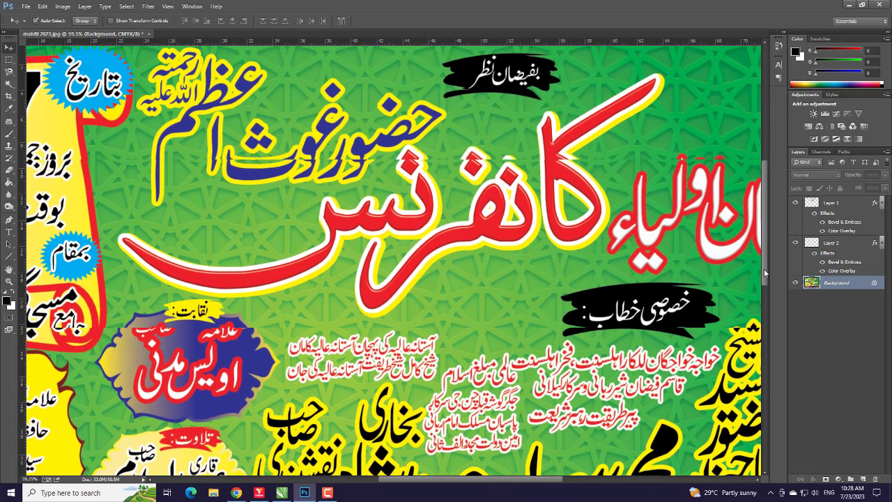
{"action": "left_click_drag", "start_coordinate": [764, 278], "coordinate": [766, 254]}
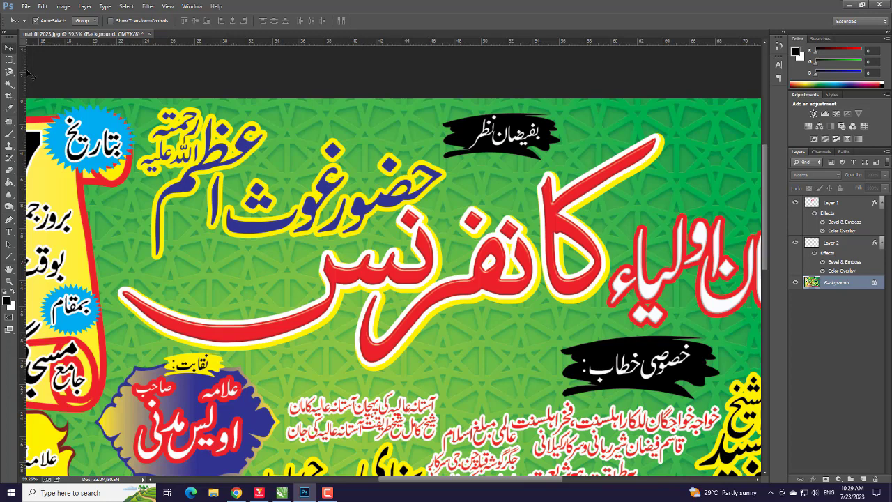
{"action": "left_click", "coordinate": [9, 83]}
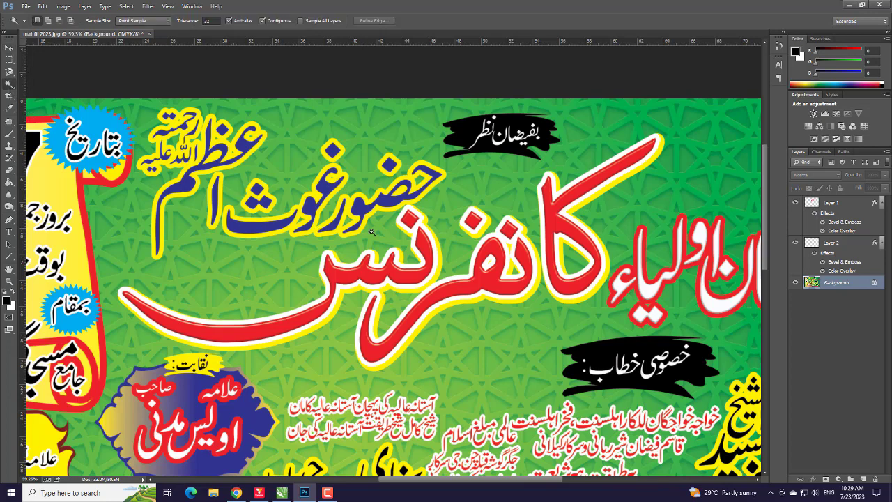
{"action": "left_click", "coordinate": [382, 203]}
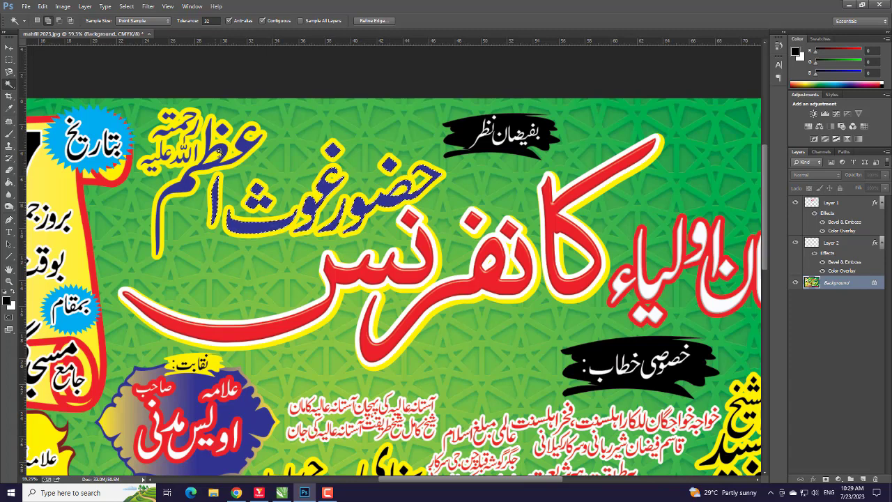
{"action": "left_click", "coordinate": [209, 181], "text": "shift"}
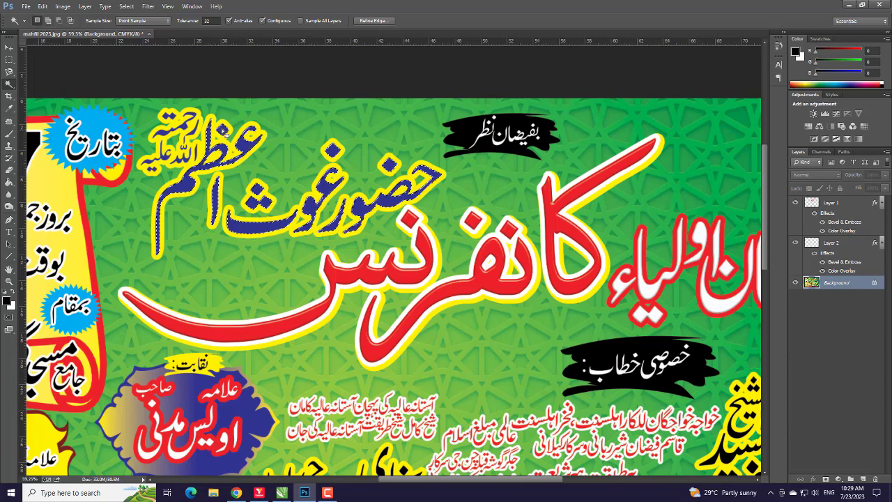
Zoom in to add the small blue honorific letters to the subheading selection, then zoom back out.
{"action": "scroll", "coordinate": [224, 154], "scroll_direction": "up", "scroll_amount": 2}
{"action": "scroll", "coordinate": [224, 153], "scroll_direction": "up", "scroll_amount": 2}
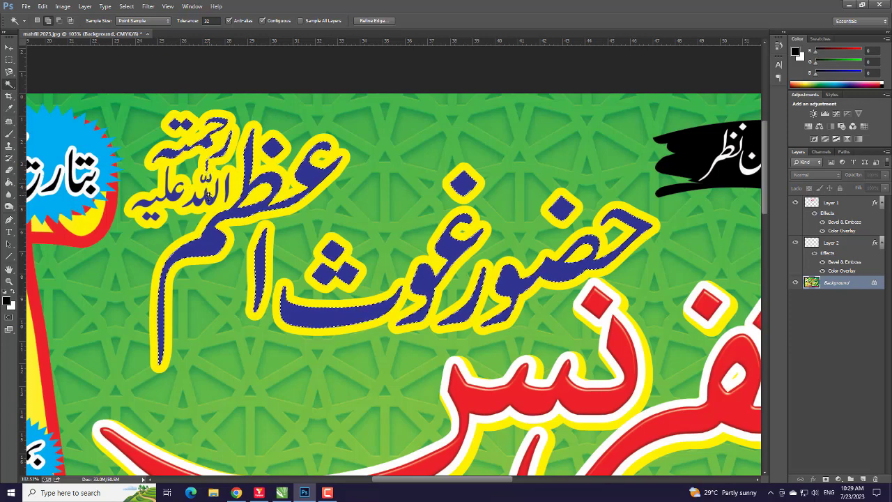
{"action": "scroll", "coordinate": [206, 177], "scroll_direction": "up", "scroll_amount": 6}
{"action": "scroll", "coordinate": [257, 211], "scroll_direction": "up", "scroll_amount": 1}
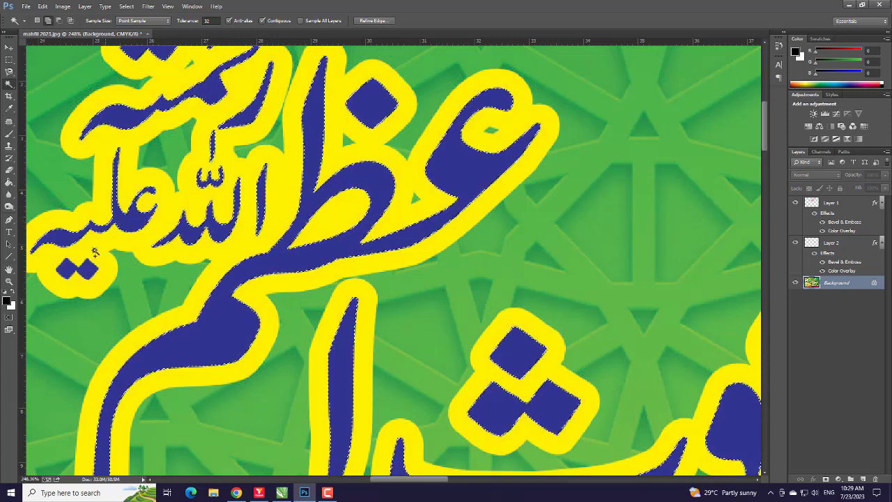
{"action": "left_click", "coordinate": [79, 272], "text": "shift"}
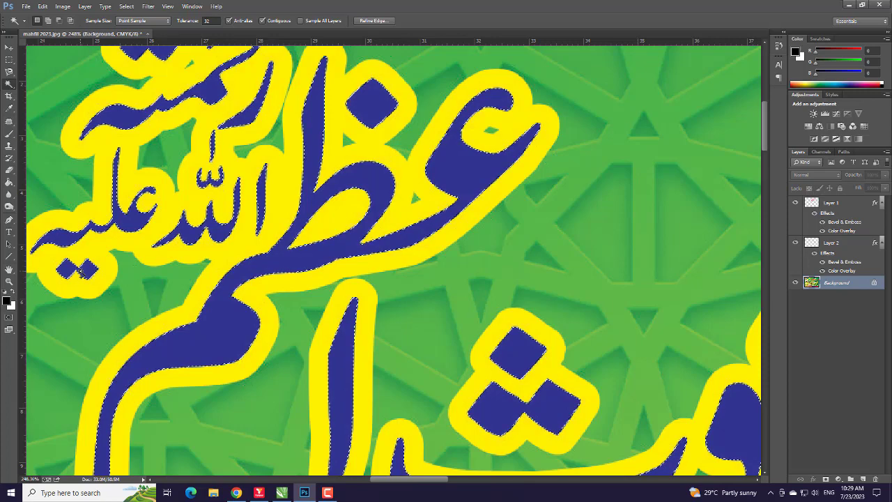
{"action": "scroll", "coordinate": [307, 301], "scroll_direction": "down", "scroll_amount": 3}
{"action": "scroll", "coordinate": [335, 209], "scroll_direction": "down", "scroll_amount": 2}
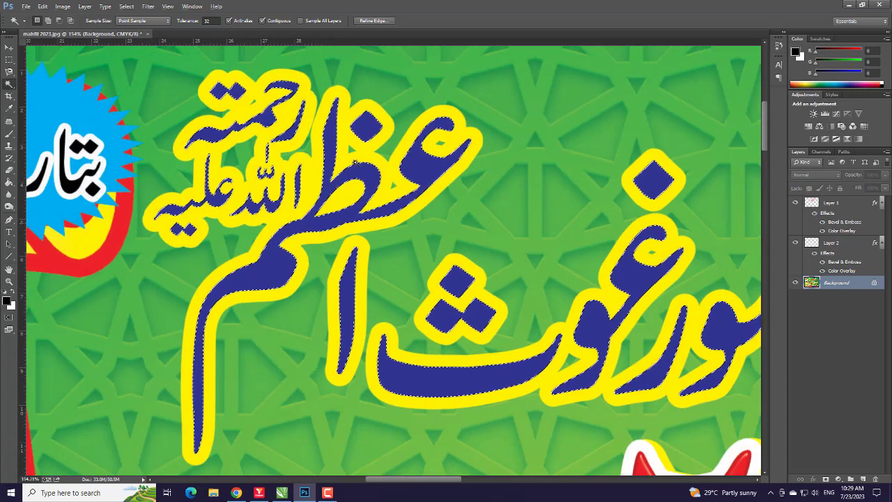
{"action": "scroll", "coordinate": [354, 162], "scroll_direction": "down", "scroll_amount": 1}
{"action": "scroll", "coordinate": [355, 162], "scroll_direction": "down", "scroll_amount": 1}
{"action": "scroll", "coordinate": [488, 216], "scroll_direction": "down", "scroll_amount": 2}
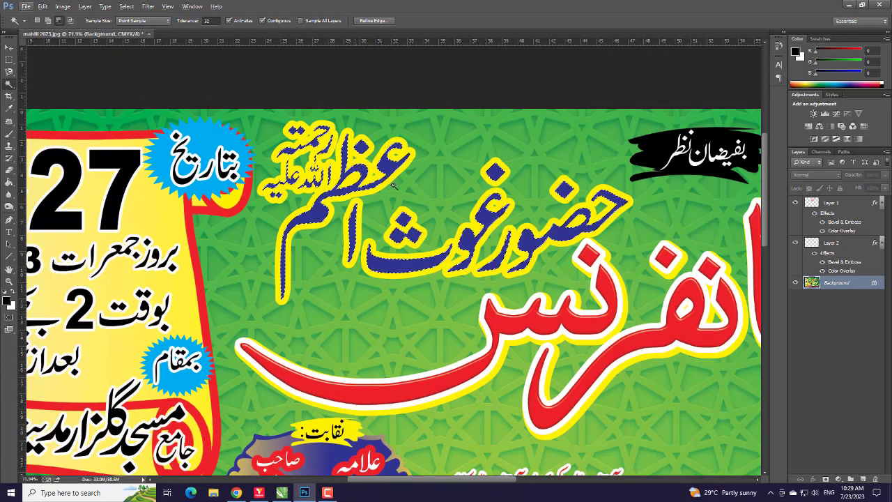
Copy the blue subheading to Layer 3 and give it a C100 M100 Y0 blue Color Overlay.
{"action": "key", "text": "ctrl+j"}
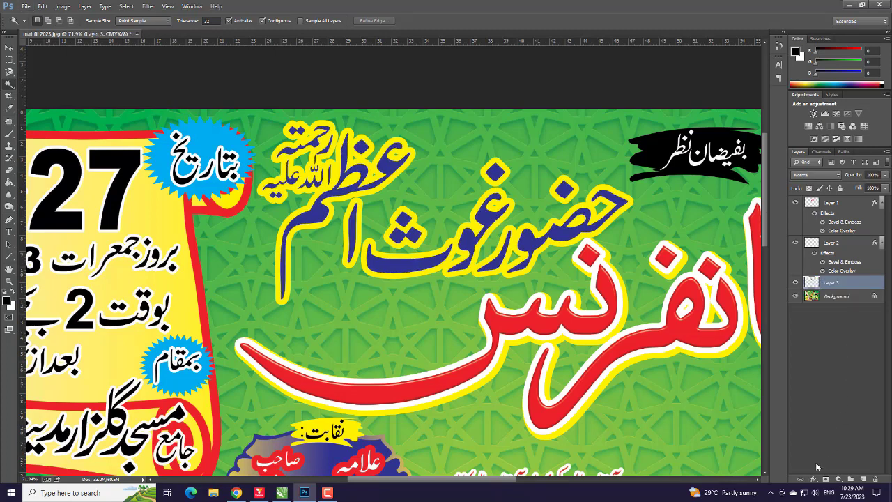
{"action": "left_click", "coordinate": [813, 479]}
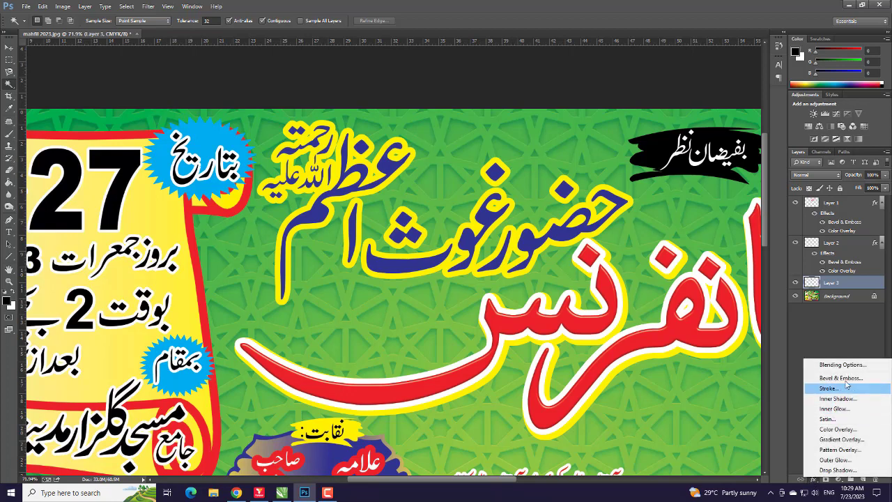
{"action": "left_click", "coordinate": [843, 430]}
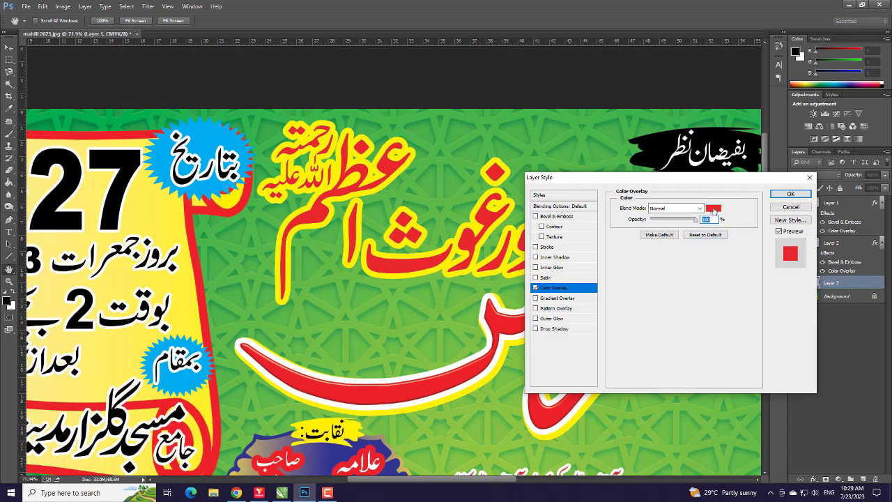
{"action": "left_click", "coordinate": [713, 209]}
{"action": "type", "text": "100"}
{"action": "key", "text": "Tab"}
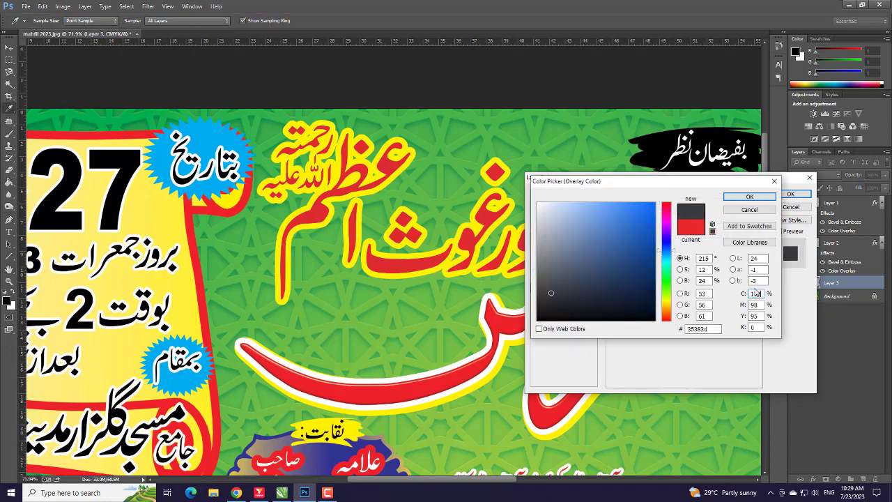
{"action": "type", "text": "100"}
{"action": "key", "text": "Tab"}
{"action": "type", "text": "0"}
{"action": "key", "text": "Tab"}
{"action": "key", "text": "Tab"}
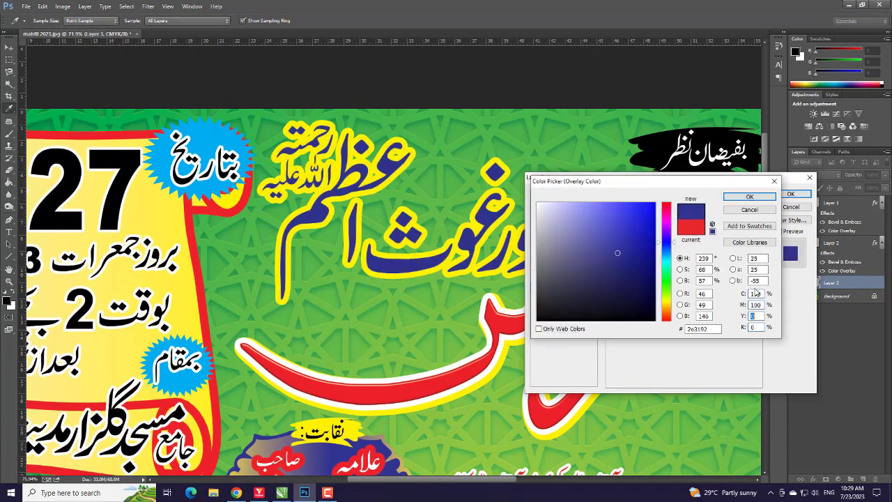
{"action": "key", "text": "Return"}
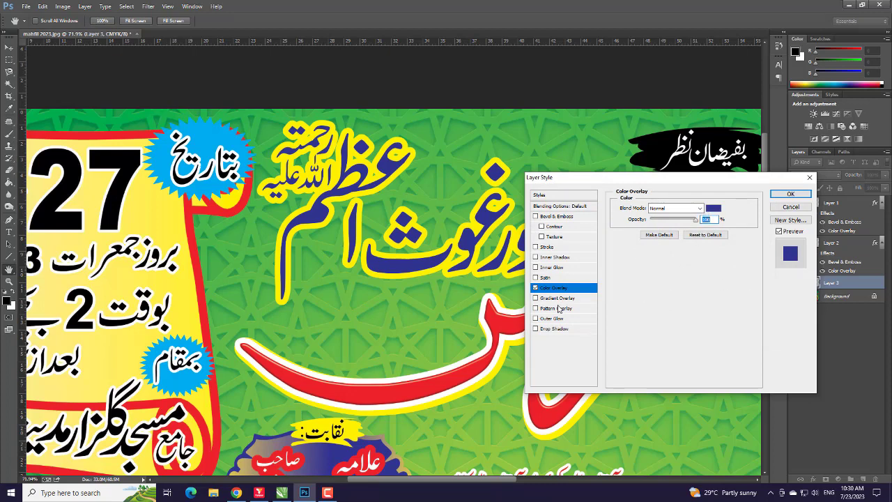
Add a 5 px Bevel & Emboss to the subheading and apply the style.
{"action": "left_click", "coordinate": [561, 217]}
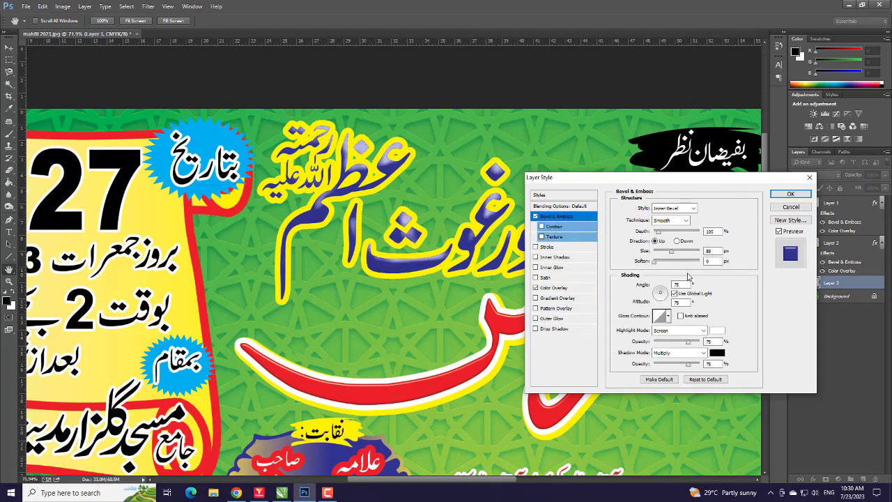
{"action": "double_click", "coordinate": [711, 251]}
{"action": "type", "text": "5"}
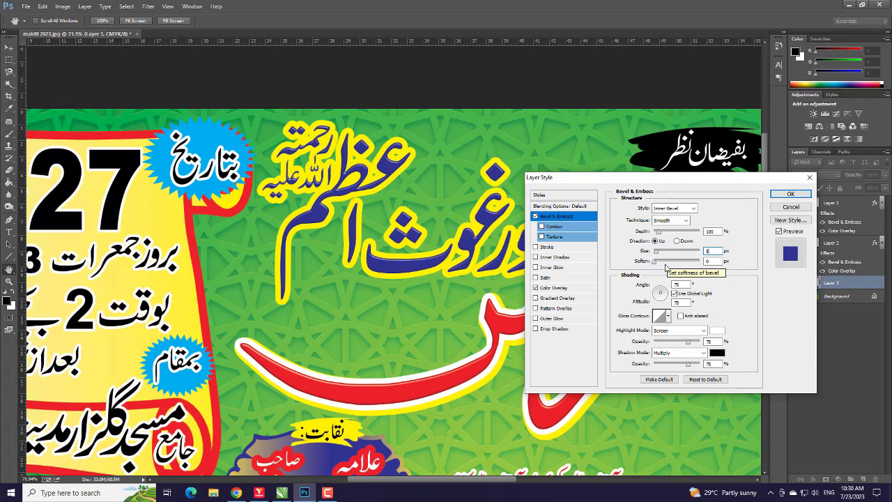
{"action": "left_click", "coordinate": [791, 193]}
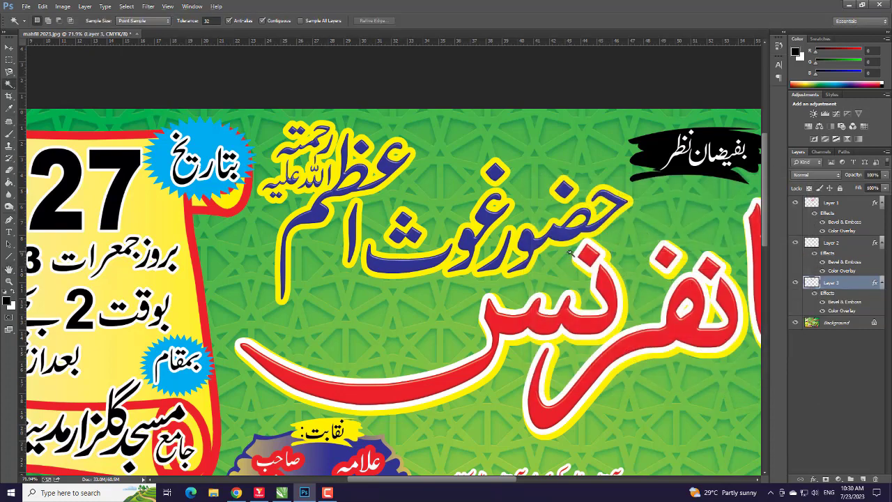
On the Background layer, Magic Wand-select the large black name text and check the selection.
{"action": "scroll", "coordinate": [570, 253], "scroll_direction": "down", "scroll_amount": 3}
{"action": "scroll", "coordinate": [570, 253], "scroll_direction": "down", "scroll_amount": 2}
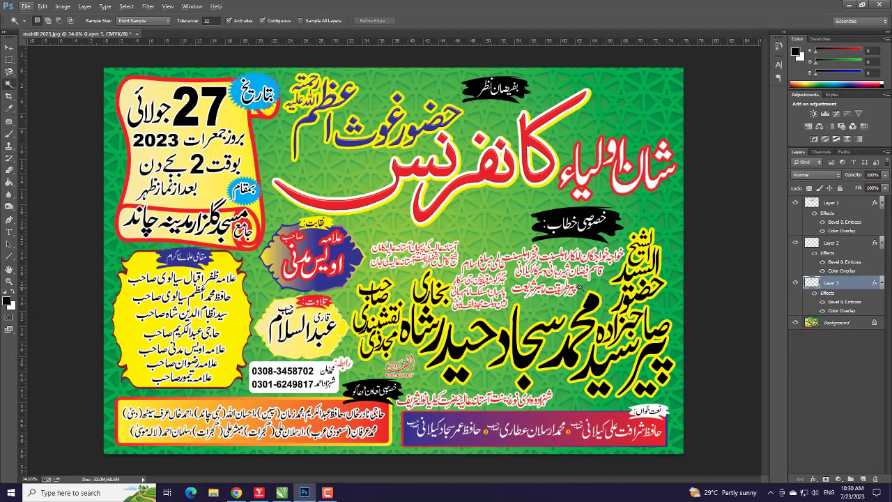
{"action": "left_click", "coordinate": [842, 323]}
{"action": "scroll", "coordinate": [659, 357], "scroll_direction": "up", "scroll_amount": 1}
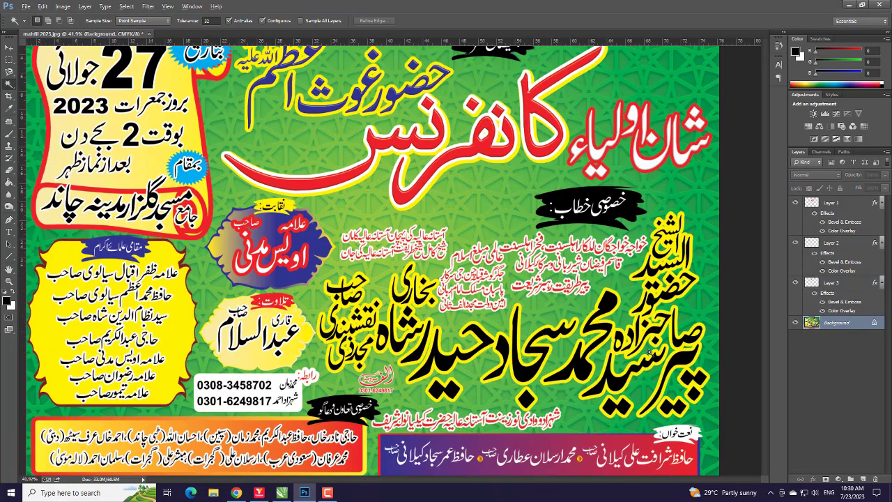
{"action": "scroll", "coordinate": [651, 352], "scroll_direction": "up", "scroll_amount": 2}
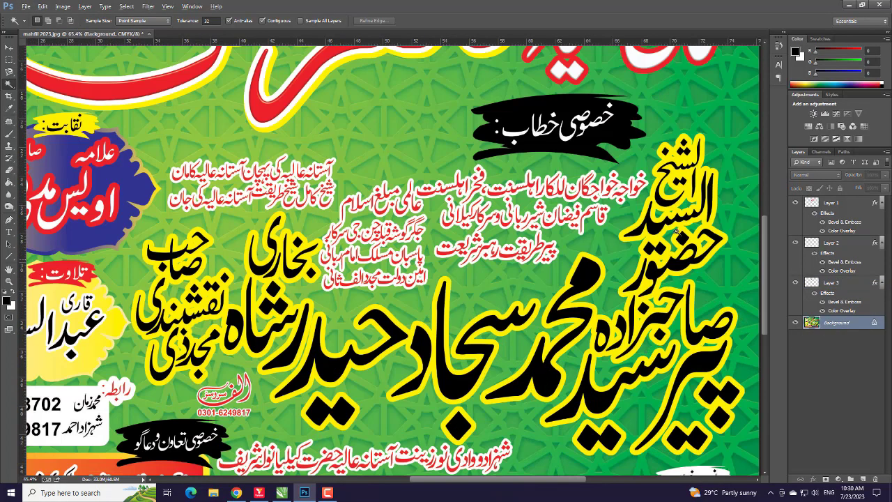
{"action": "left_click", "coordinate": [686, 149]}
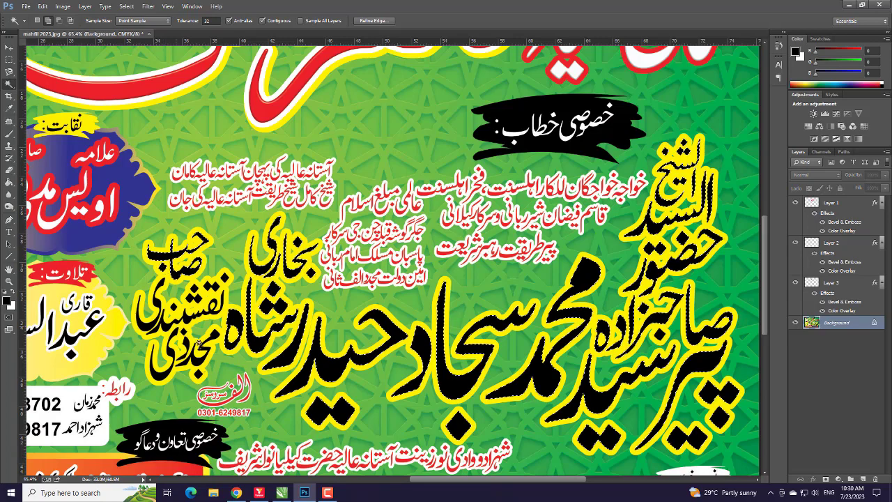
{"action": "left_click_drag", "start_coordinate": [200, 343], "coordinate": [401, 297]}
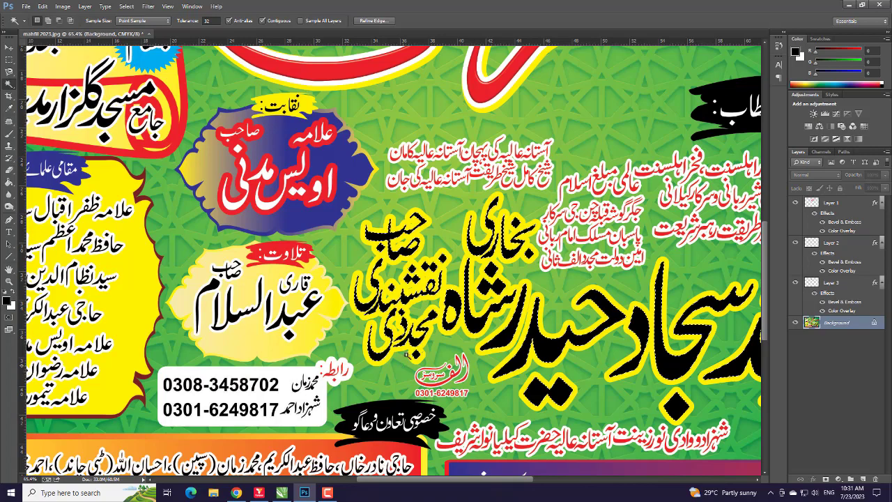
Copy the selected black name text onto its own layer, Layer 4.
{"action": "scroll", "coordinate": [439, 275], "scroll_direction": "down", "scroll_amount": 1}
{"action": "scroll", "coordinate": [439, 276], "scroll_direction": "down", "scroll_amount": 1}
{"action": "scroll", "coordinate": [443, 265], "scroll_direction": "down", "scroll_amount": 1}
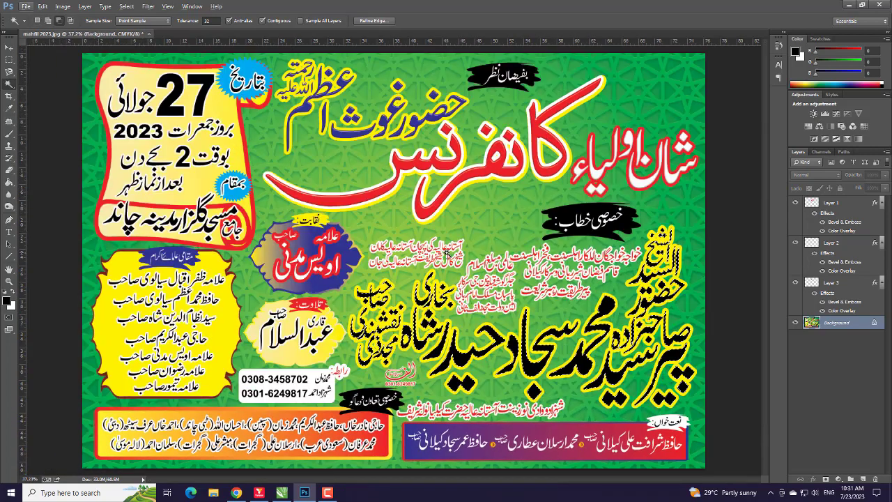
{"action": "key", "text": "ctrl+j"}
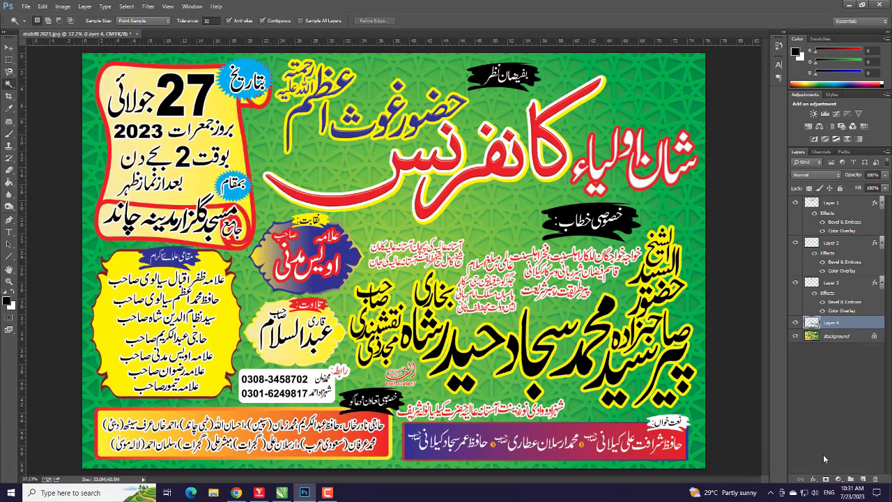
Give Layer 4 a CMYK 50/50/50/100 black Color Overlay plus Bevel & Emboss.
{"action": "left_click", "coordinate": [815, 479]}
{"action": "left_click", "coordinate": [833, 432]}
{"action": "left_click", "coordinate": [713, 208]}
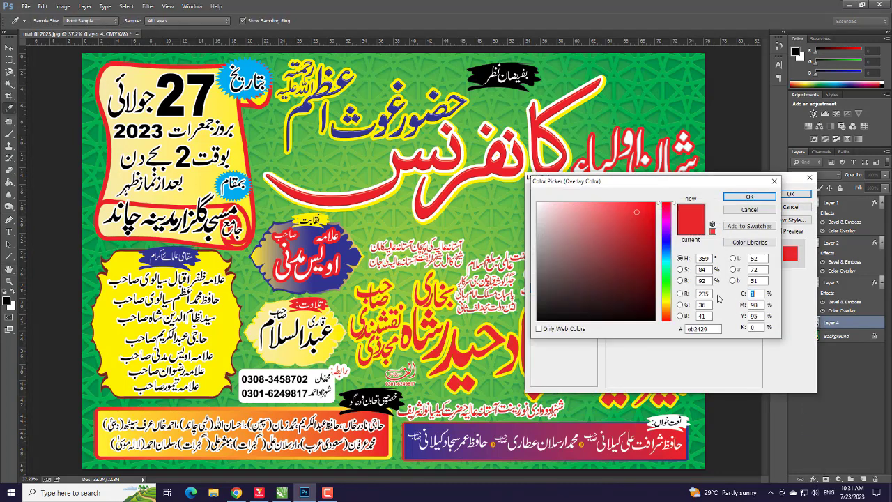
{"action": "double_click", "coordinate": [756, 294]}
{"action": "type", "text": "50"}
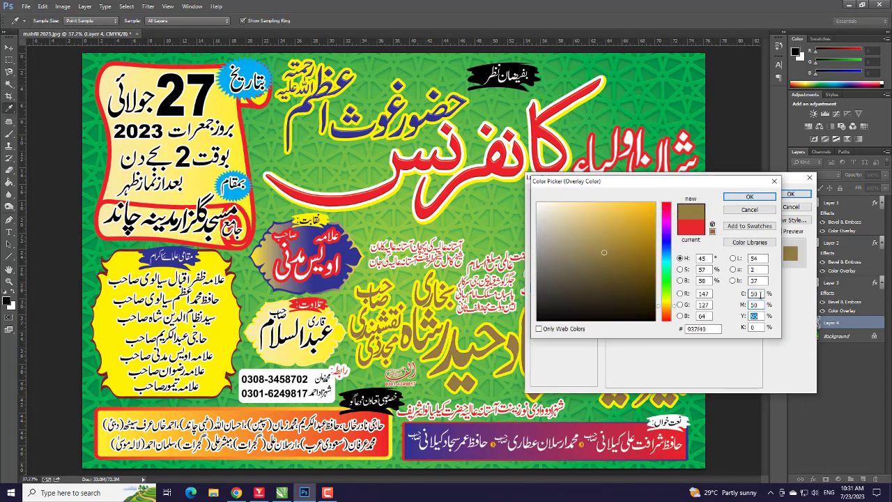
{"action": "type", "text": "\t50\t50\t100"}
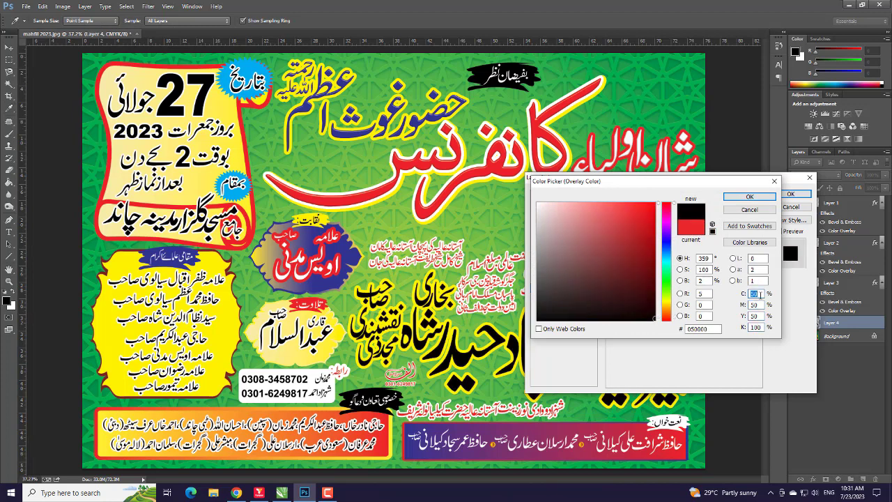
{"action": "key", "text": "Return"}
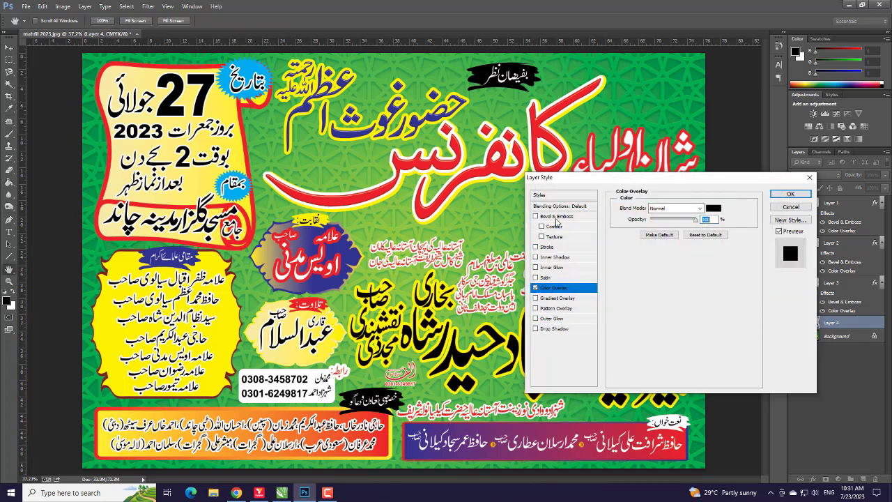
{"action": "left_click", "coordinate": [557, 217]}
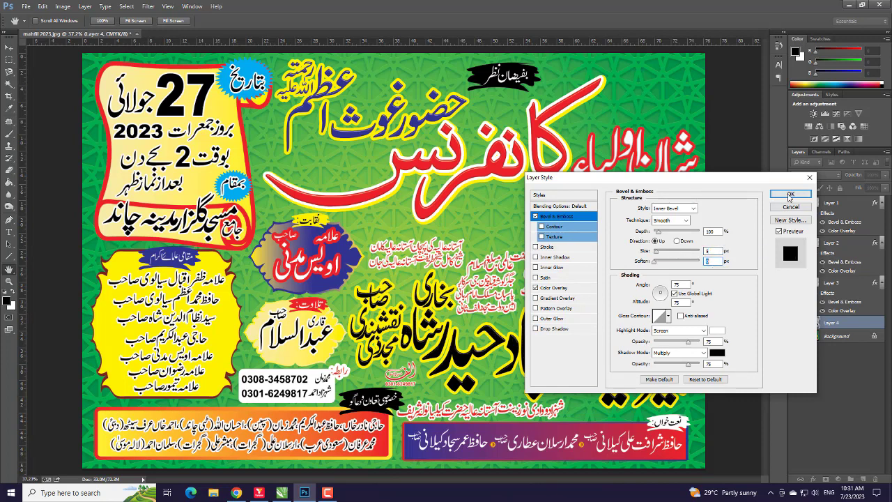
{"action": "left_click", "coordinate": [790, 194]}
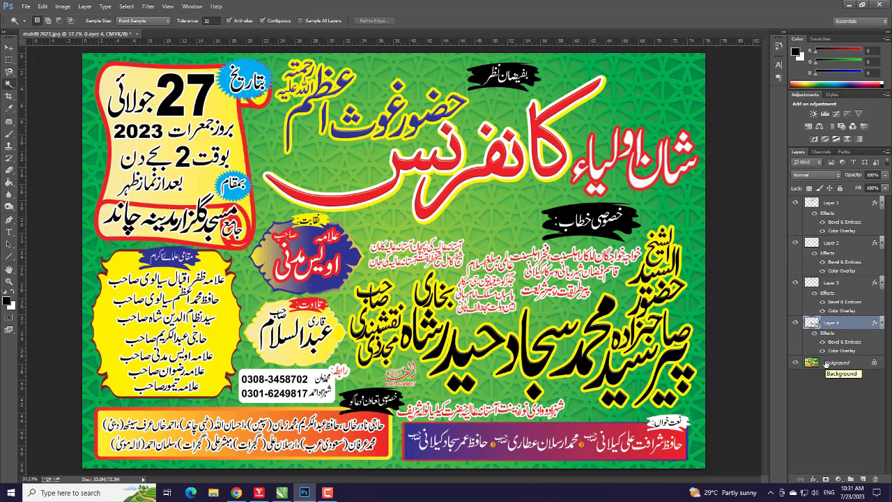
Select the text layers together with the Background and merge them into one Background layer.
{"action": "left_click", "coordinate": [826, 363]}
{"action": "left_click", "coordinate": [837, 203], "text": "shift"}
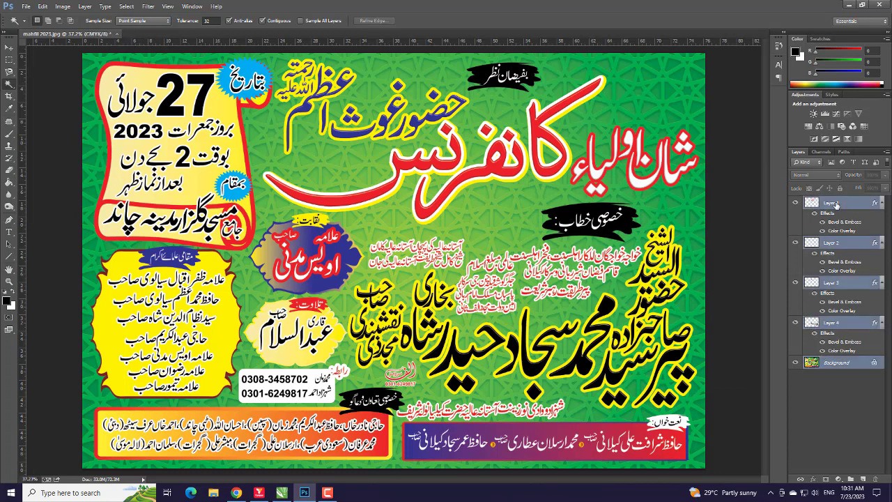
{"action": "key", "text": "ctrl+shift+e"}
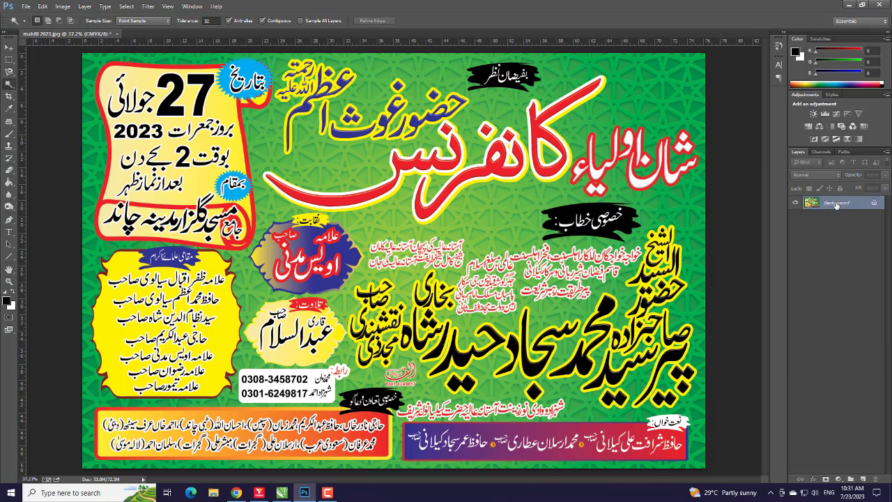
Save the flattened poster as a JPEG at quality 12.
{"action": "scroll", "coordinate": [534, 248], "scroll_direction": "down", "scroll_amount": 2}
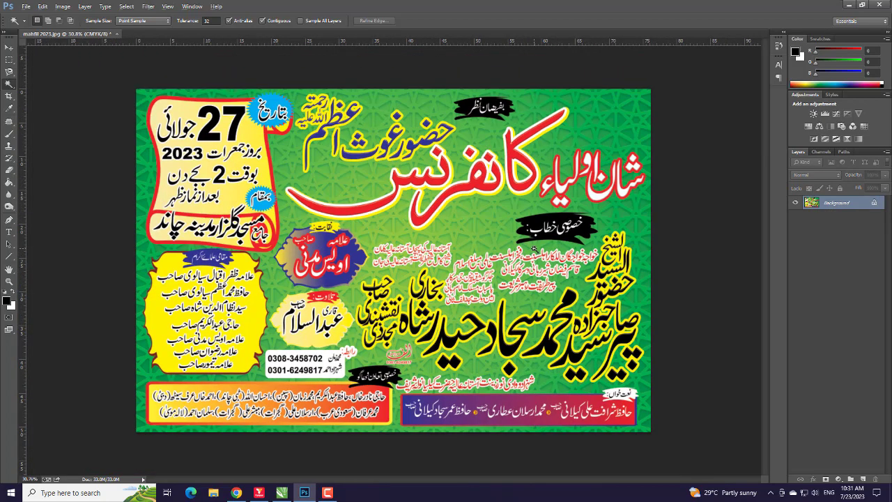
{"action": "key", "text": "alt"}
{"action": "scroll", "coordinate": [410, 207], "scroll_direction": "up", "scroll_amount": 1}
{"action": "scroll", "coordinate": [414, 191], "scroll_direction": "up", "scroll_amount": 1}
{"action": "scroll", "coordinate": [419, 176], "scroll_direction": "up", "scroll_amount": 1}
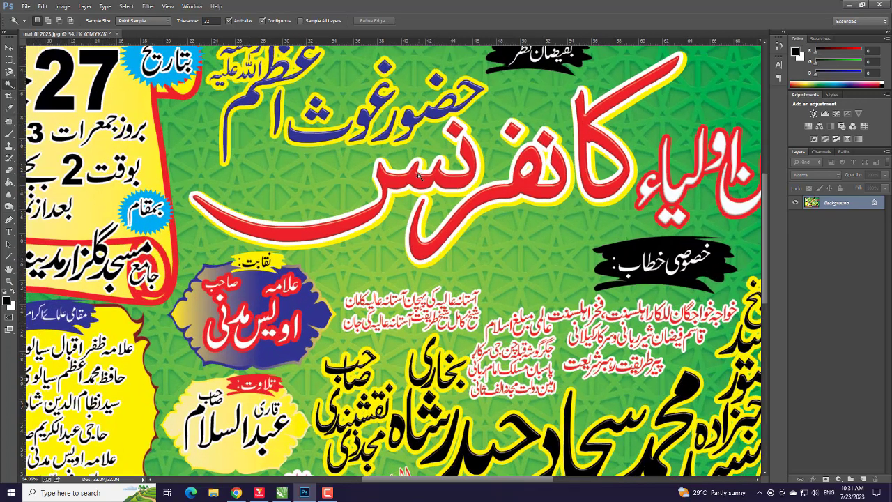
{"action": "scroll", "coordinate": [418, 179], "scroll_direction": "down", "scroll_amount": 2}
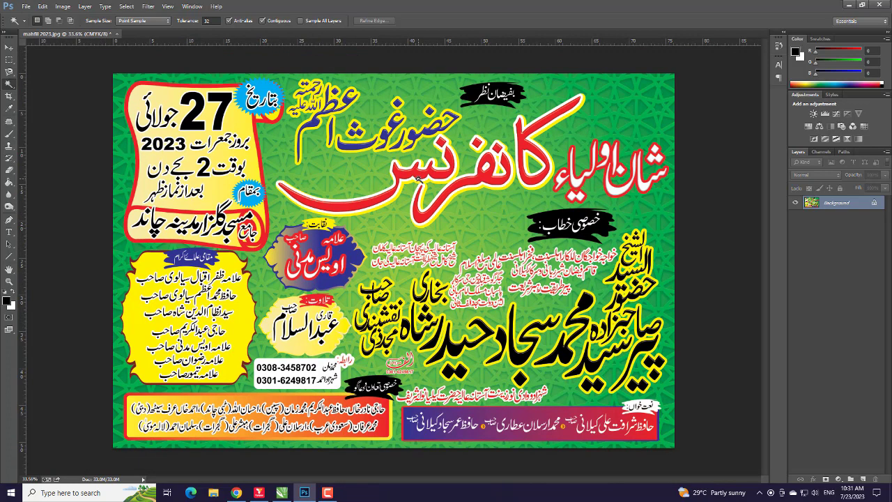
{"action": "key", "text": "ctrl+s"}
{"action": "left_click", "coordinate": [500, 135]}
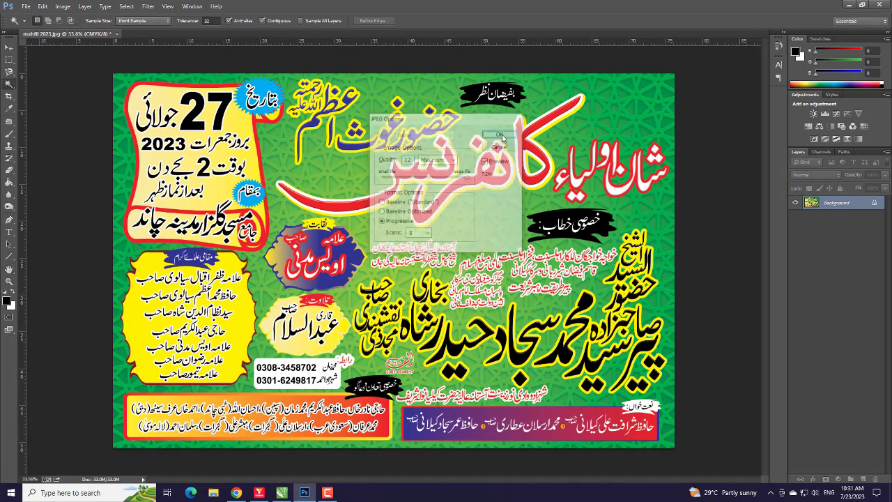